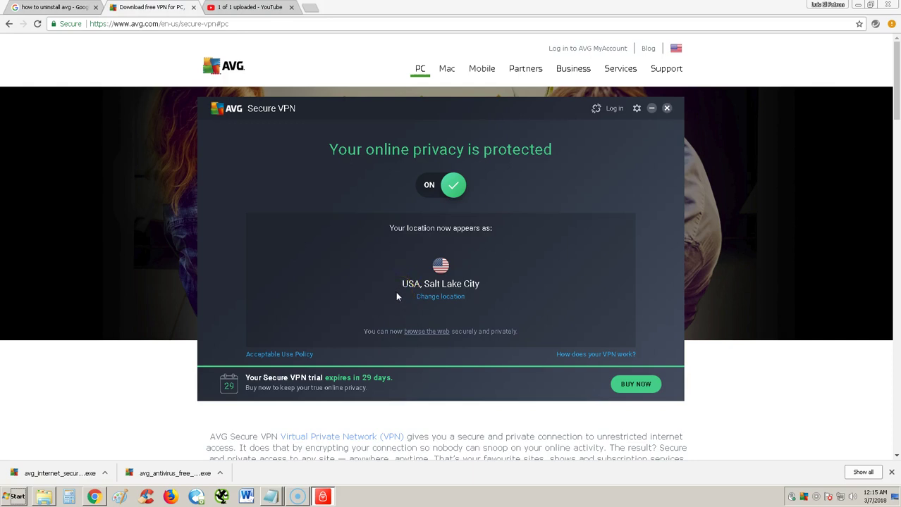
# Nudge the window left and toggle the VPN off and on, ending connected to USA, Salt Lake City
pyautogui.moveTo(393, 109); pyautogui.dragTo(372, 116)
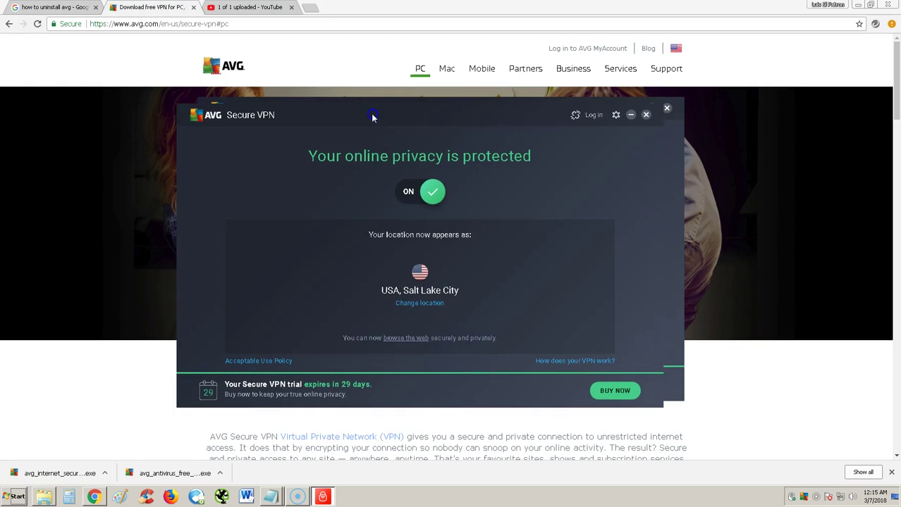
pyautogui.click(423, 191)
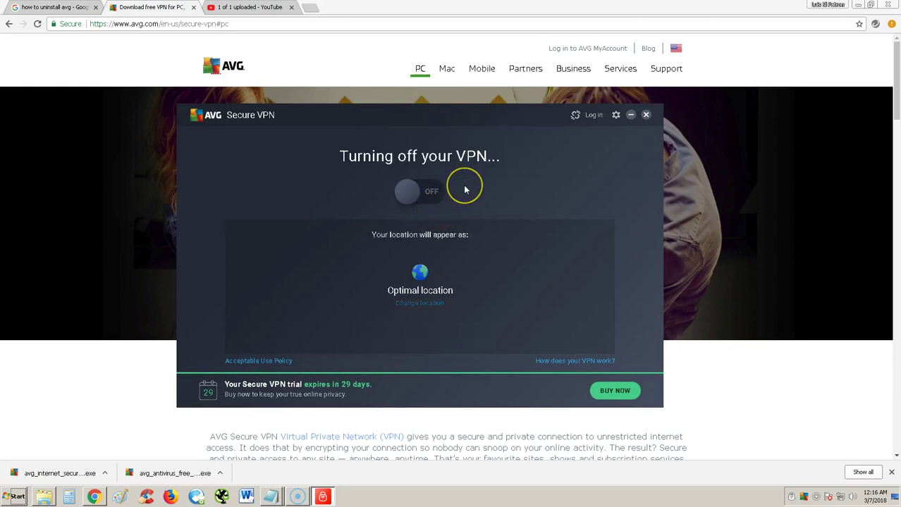
pyautogui.click(446, 248)
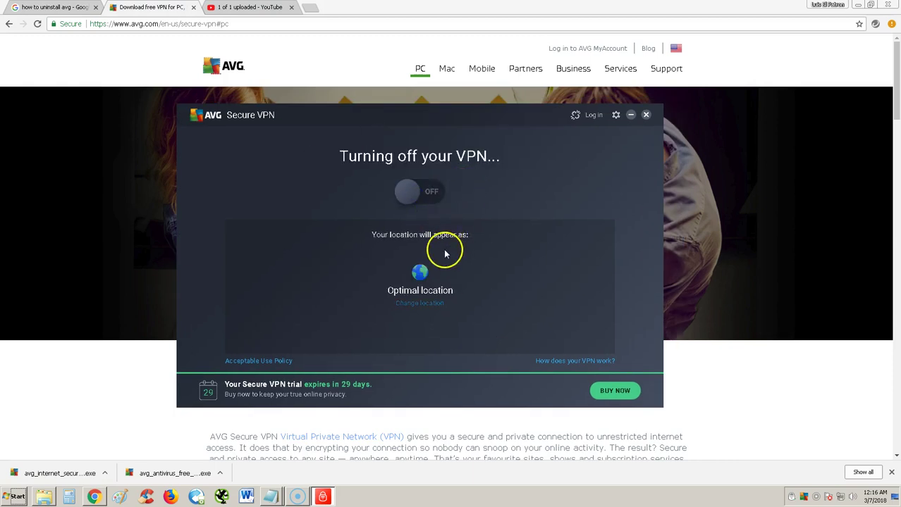
pyautogui.click(427, 196)
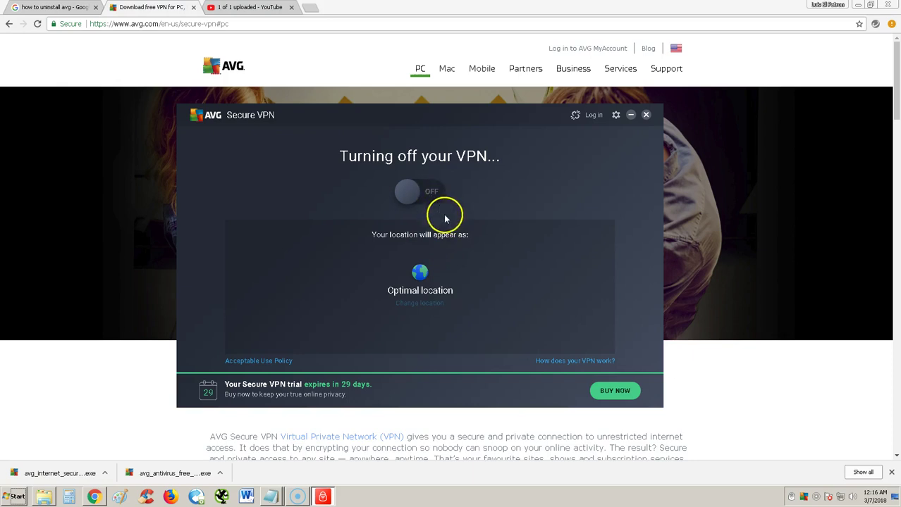
pyautogui.click(433, 195)
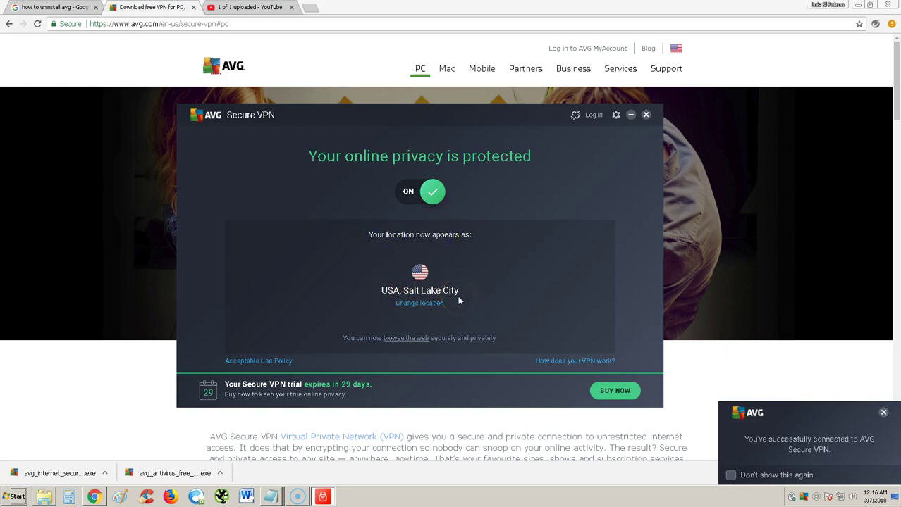
pyautogui.click(423, 303)
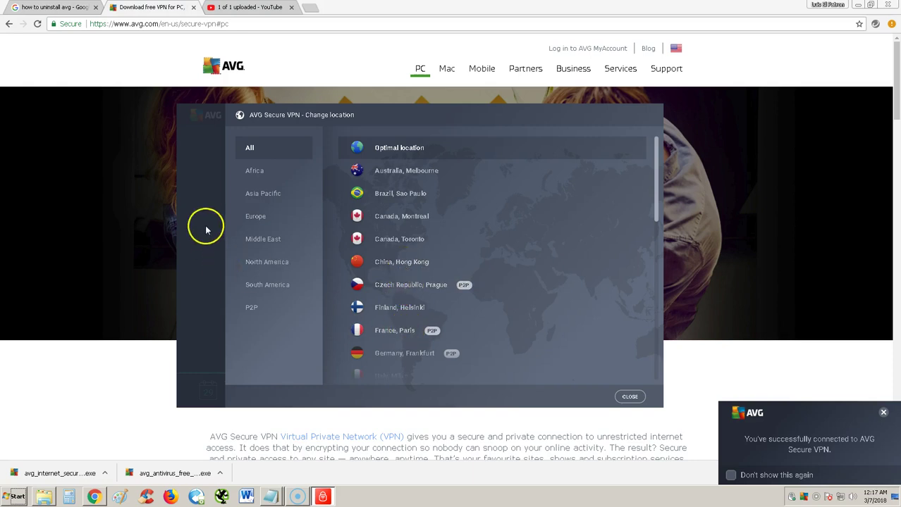
pyautogui.click(627, 397)
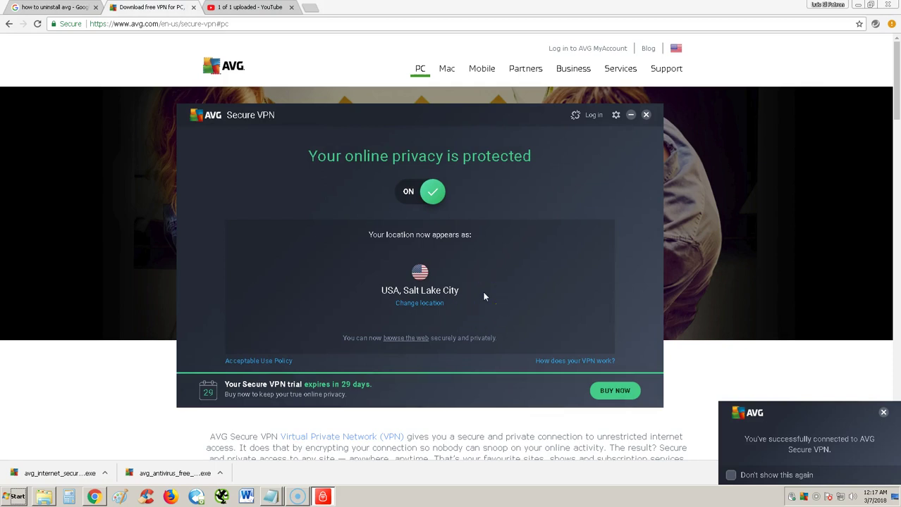
# Browse the VPN settings' Account and Language pages and open the interface-language list, still English
pyautogui.click(616, 115)
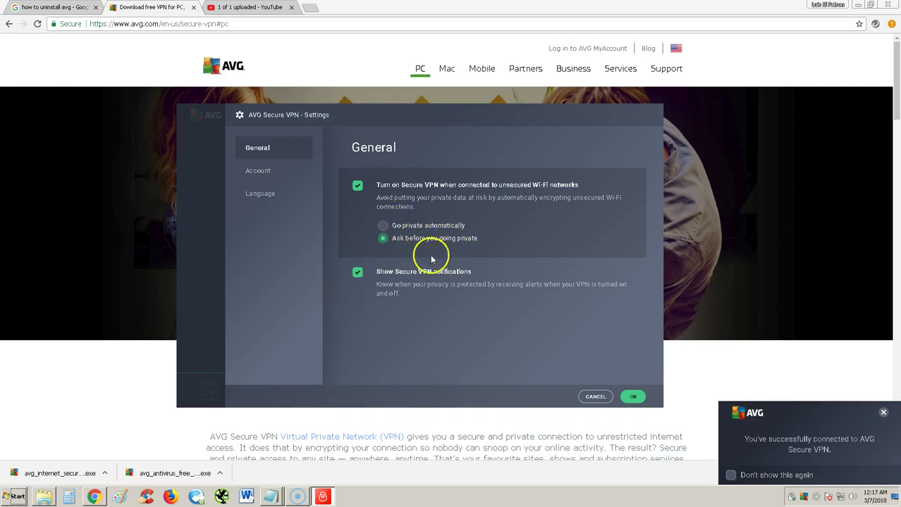
pyautogui.click(258, 171)
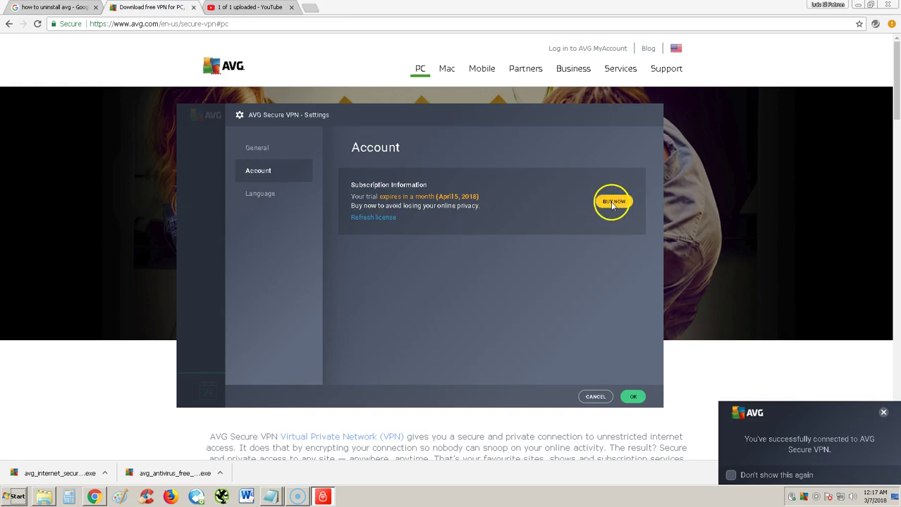
pyautogui.click(260, 193)
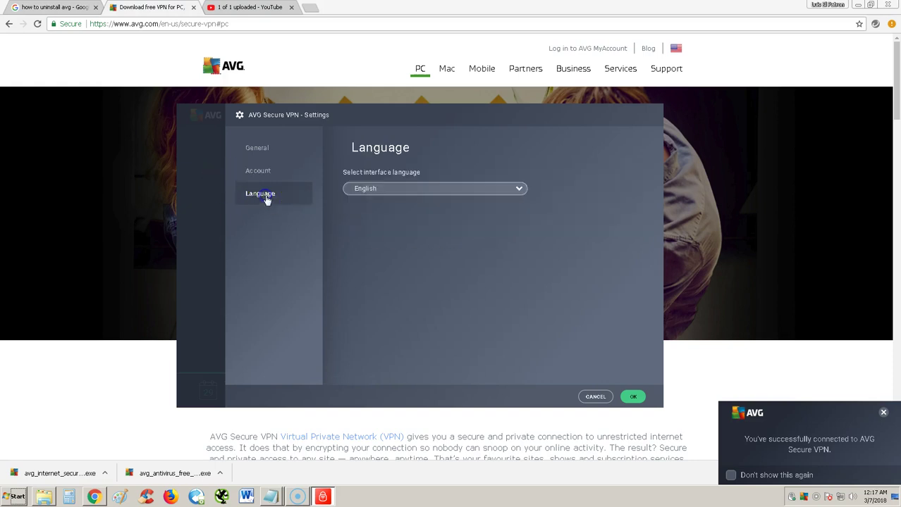
pyautogui.click(380, 190)
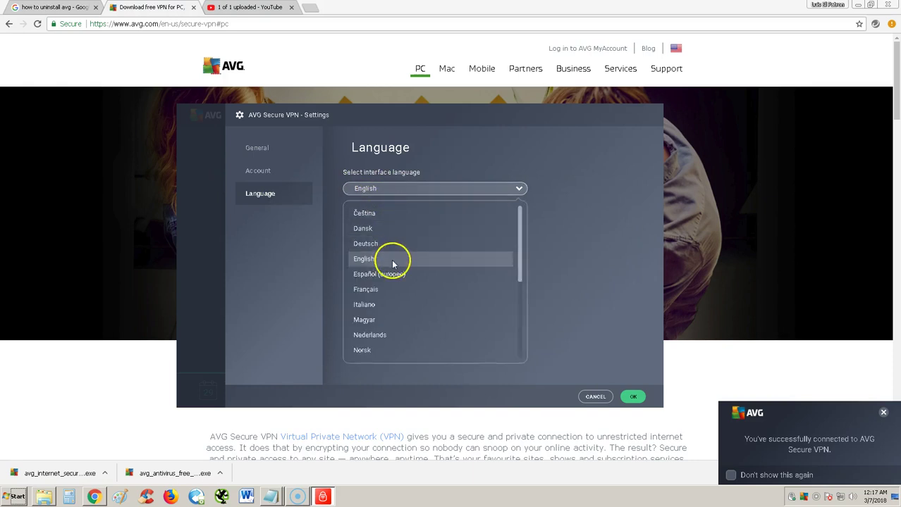
pyautogui.scroll(-5, 393, 266)
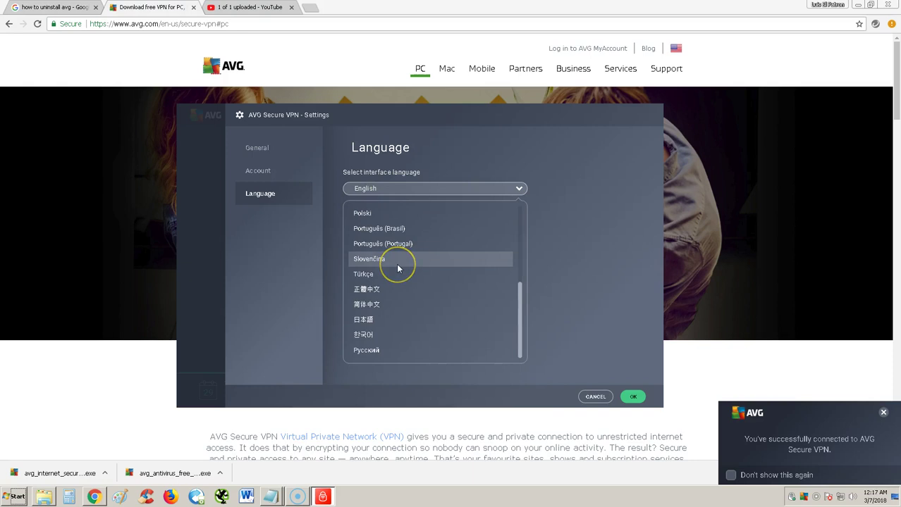
pyautogui.scroll(3, 398, 268)
pyautogui.scroll(3, 398, 269)
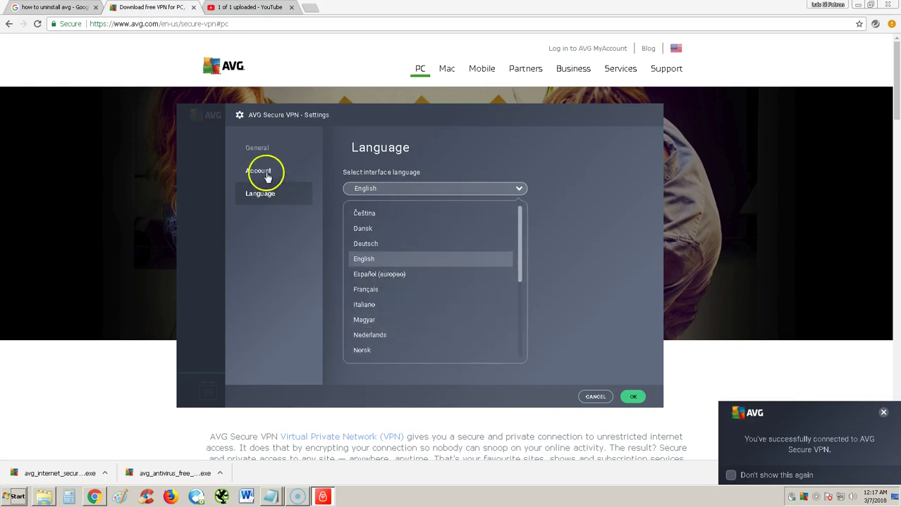
# Confirm the settings with OK and close the AVG Secure VPN window
pyautogui.click(633, 397)
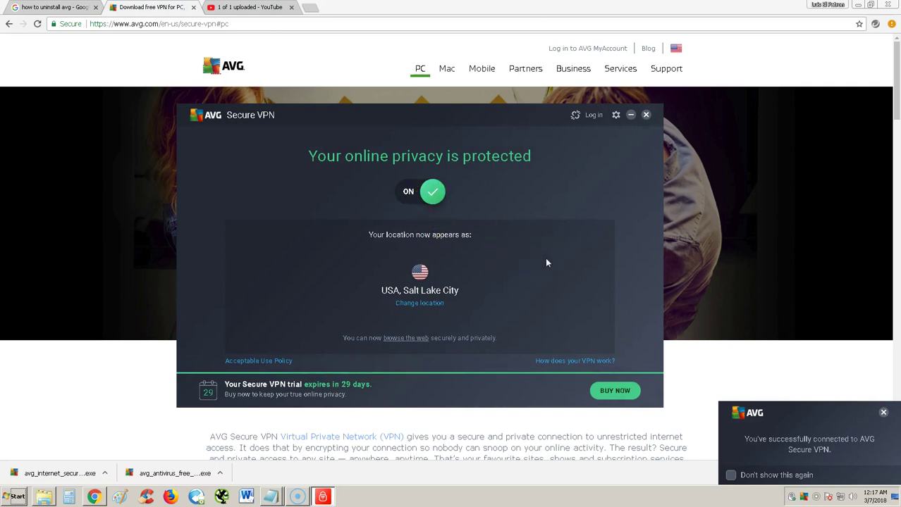
pyautogui.click(141, 231)
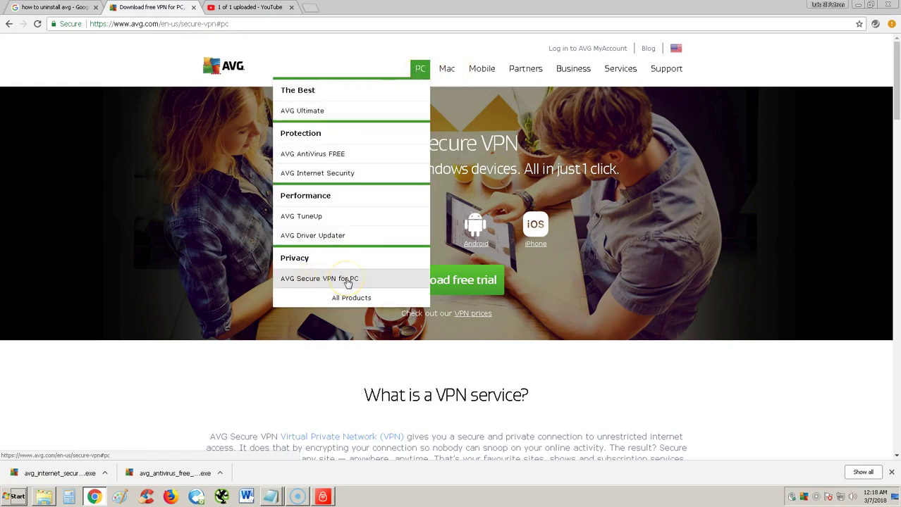
# Browse the PC, Mac and iPhone Secure VPN pages, then reopen and reposition the VPN window
pyautogui.click(347, 279)
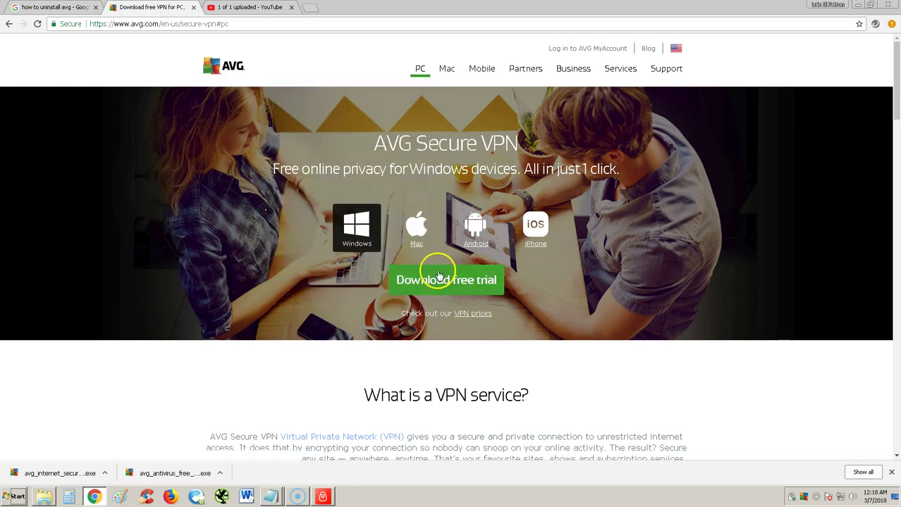
pyautogui.moveTo(446, 68)
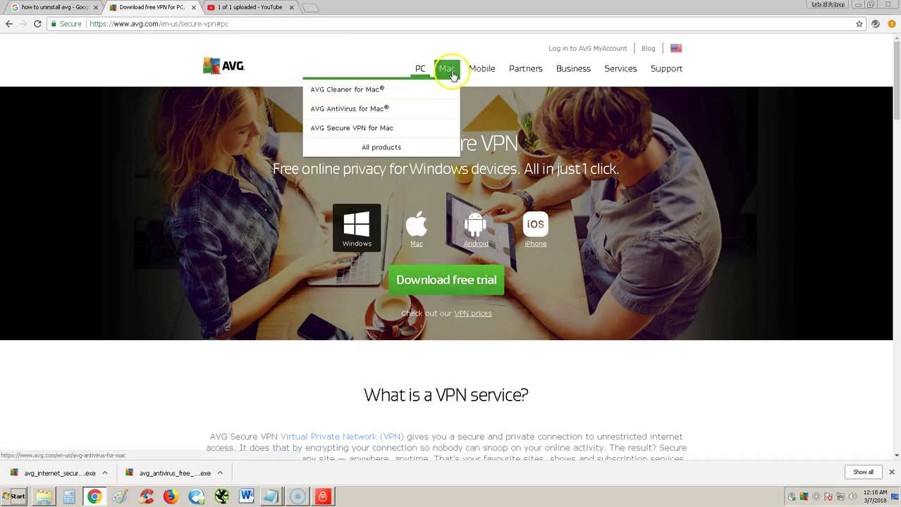
pyautogui.click(351, 127)
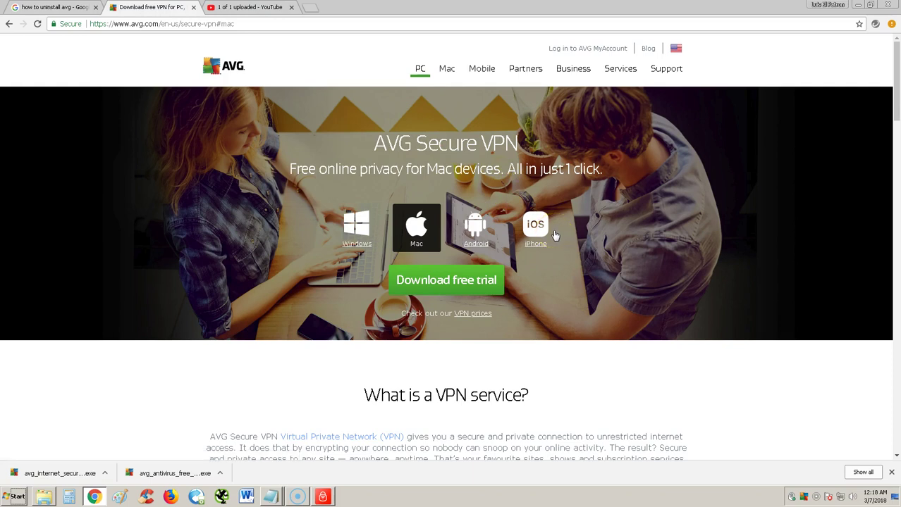
pyautogui.click(547, 233)
pyautogui.moveTo(446, 69)
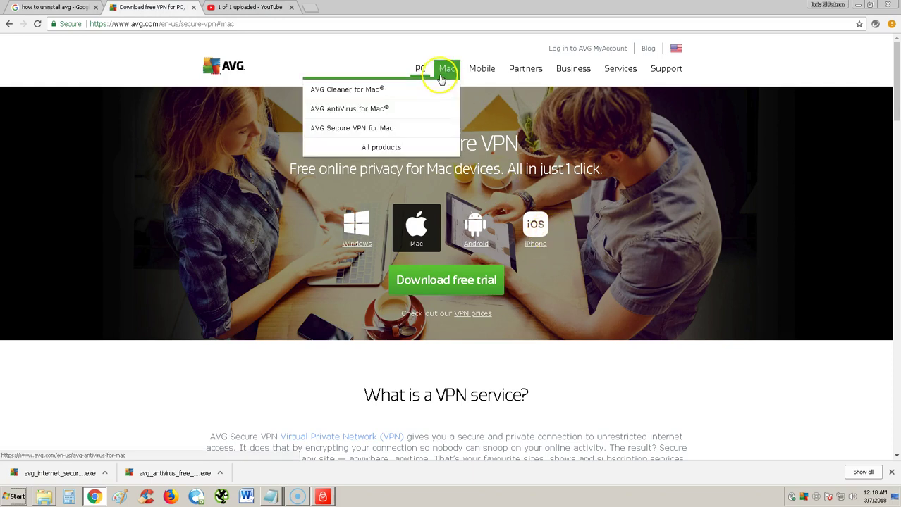
pyautogui.click(360, 129)
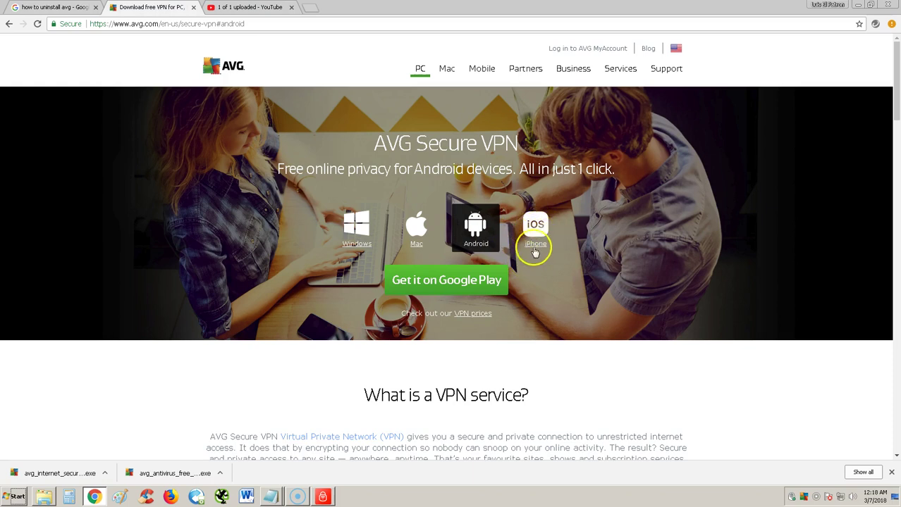
pyautogui.click(322, 497)
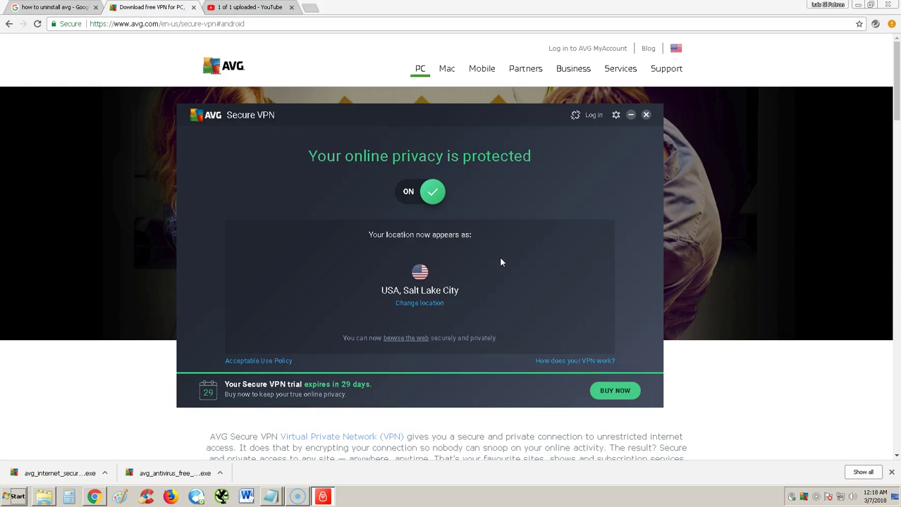
pyautogui.moveTo(442, 136); pyautogui.dragTo(419, 153)
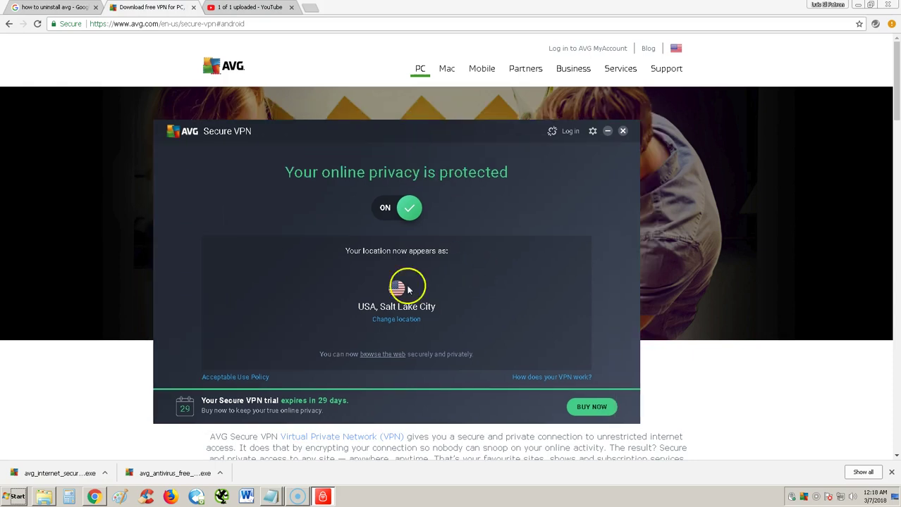
pyautogui.click(312, 8)
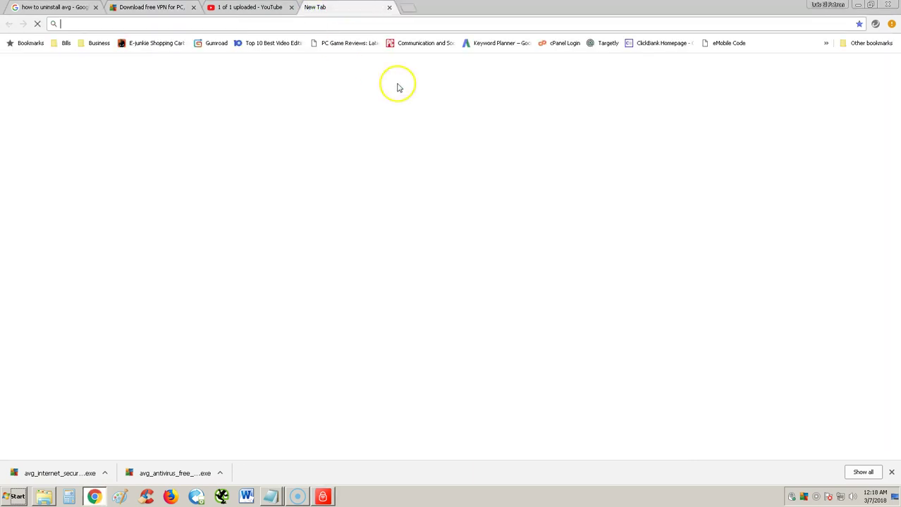
pyautogui.click(382, 211)
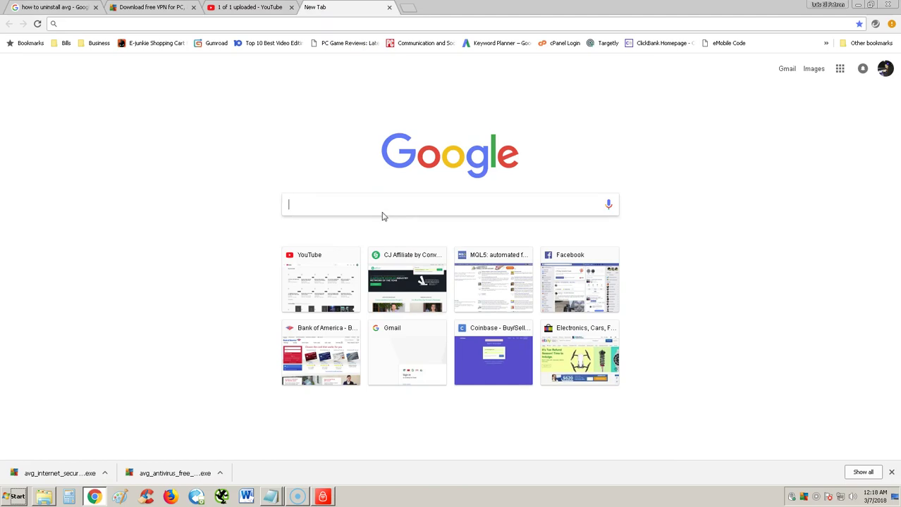
pyautogui.write('what i')
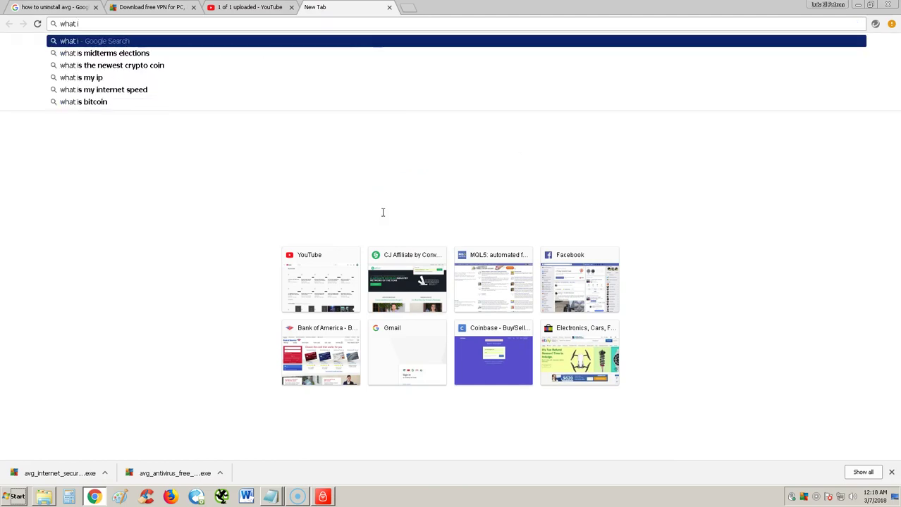
pyautogui.write('s my')
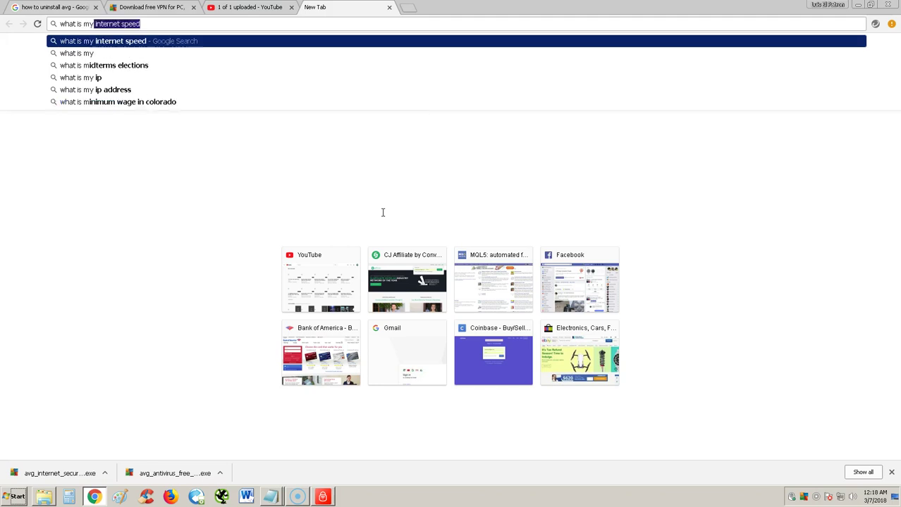
pyautogui.write(' ip')
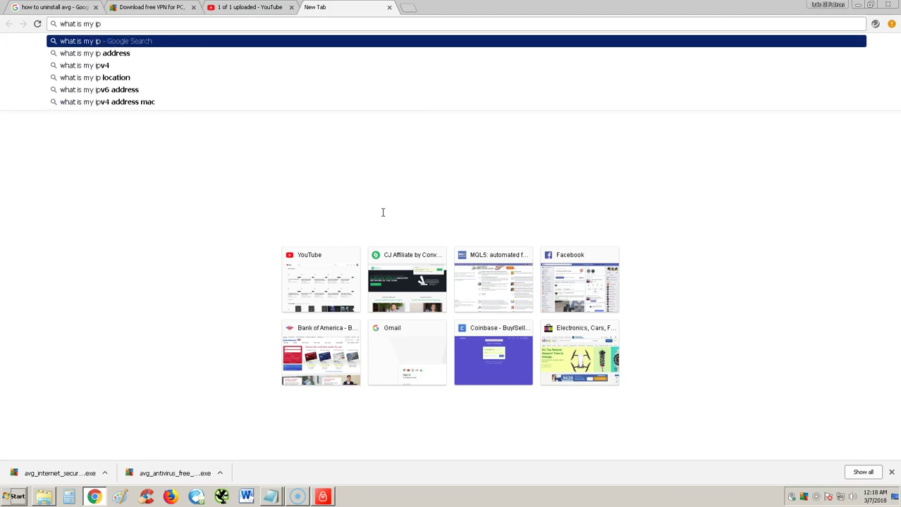
pyautogui.write(' address')
pyautogui.press('Return')
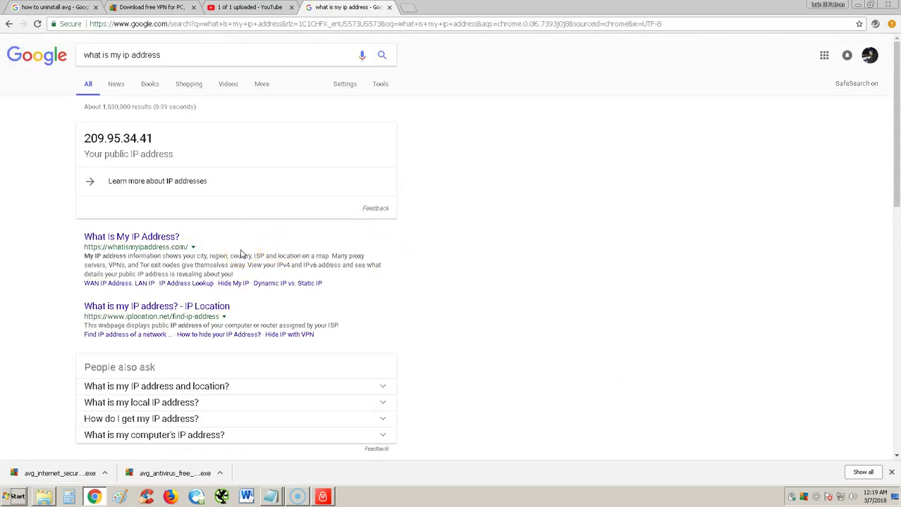
# Open WhatIsMyIPAddress.com, highlight its Salt Lake City, Utah location, and compare with the VPN window
pyautogui.click(156, 238)
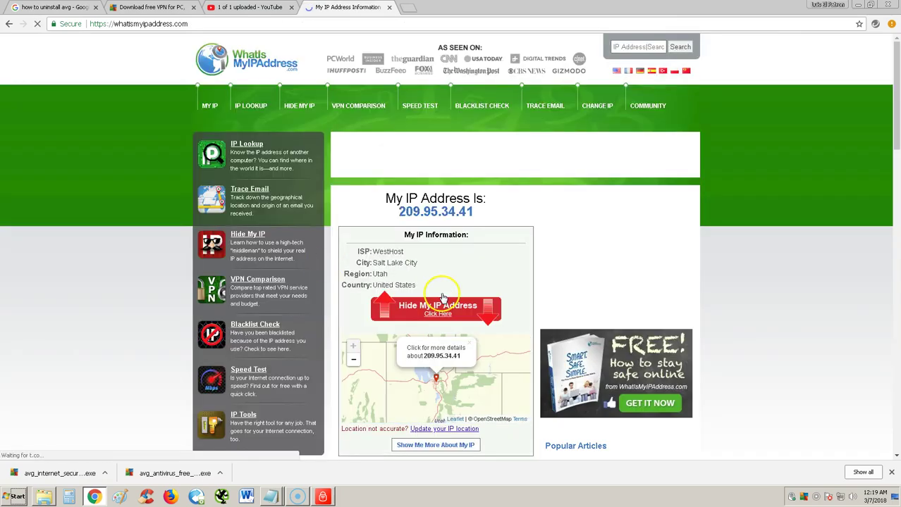
pyautogui.scroll(-1, 499, 291)
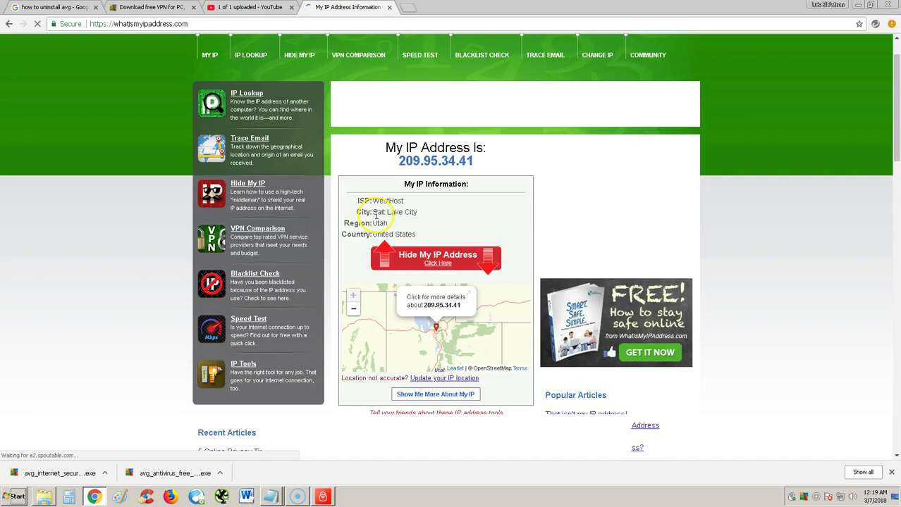
pyautogui.moveTo(417, 236); pyautogui.dragTo(426, 214)
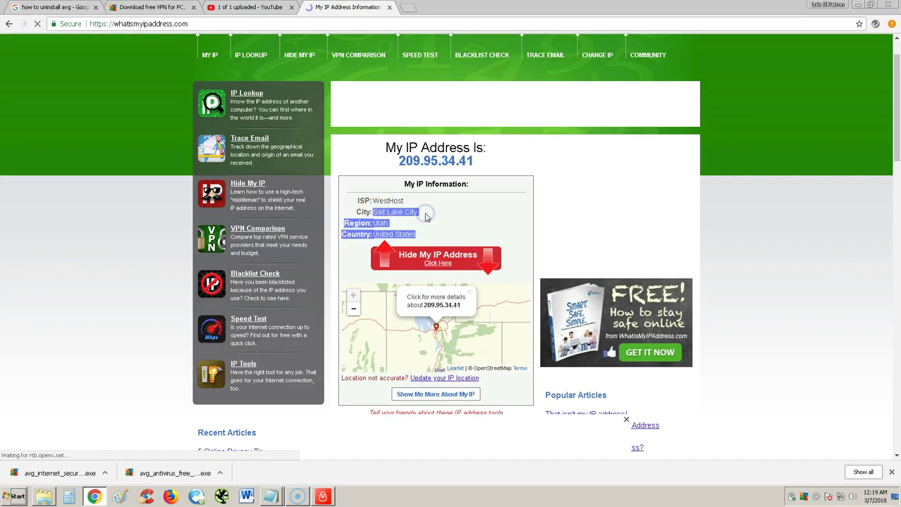
pyautogui.click(428, 220)
pyautogui.click(323, 497)
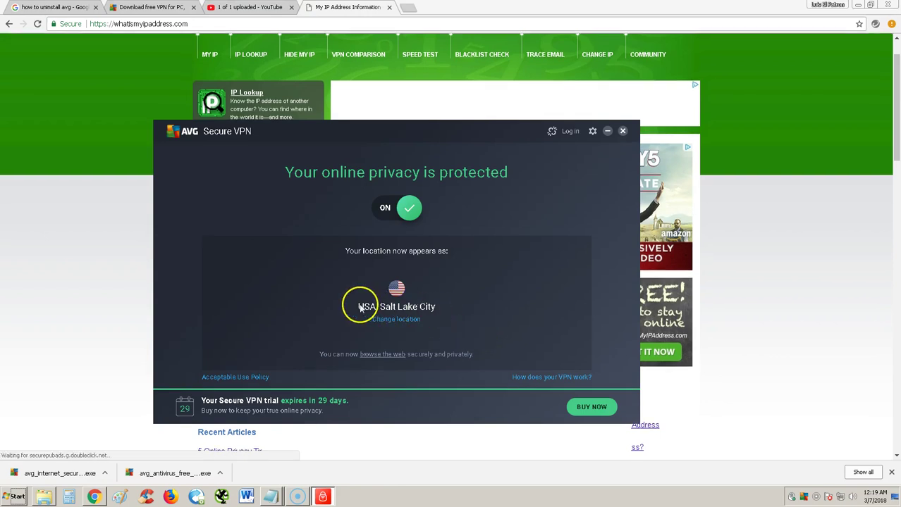
pyautogui.click(736, 285)
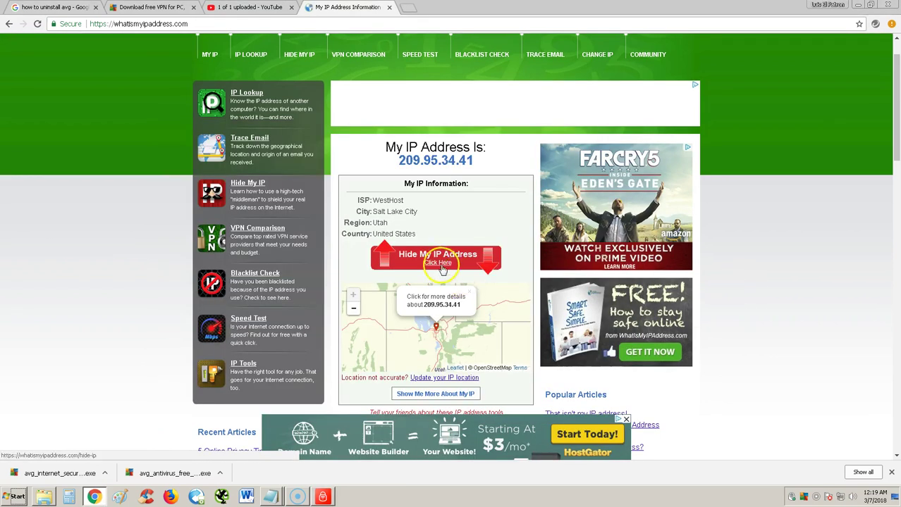